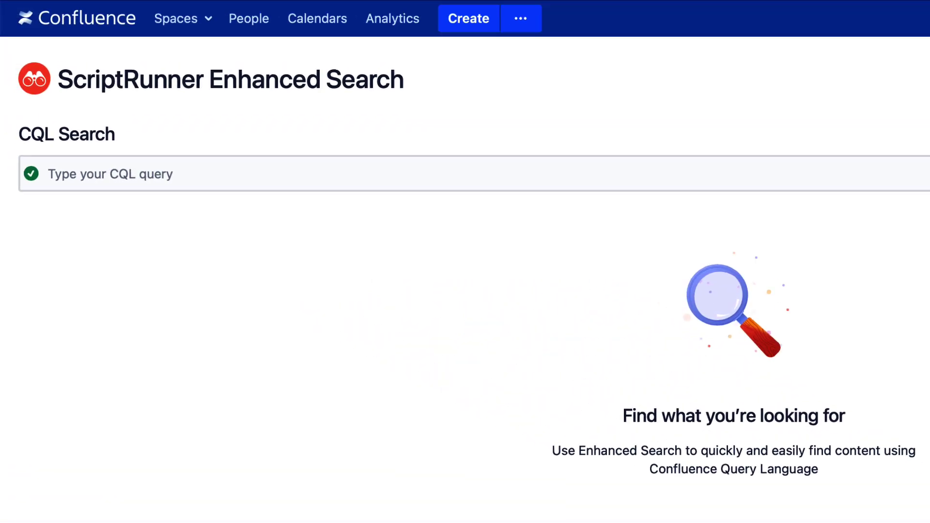
Step: Search plain-text 'marketing resources', then go through advanced search to ScriptRunner Enhanced Search
type("marketing resources")
key("Return")
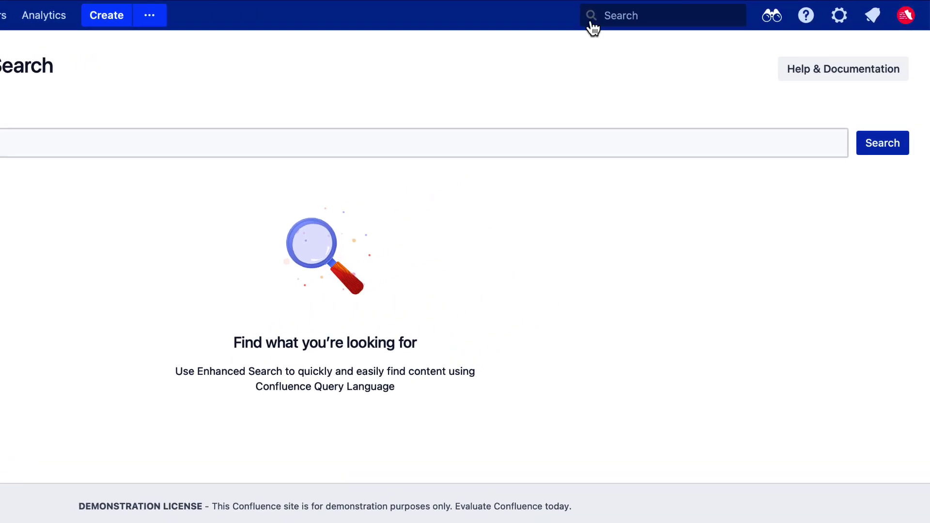
left_click(592, 26)
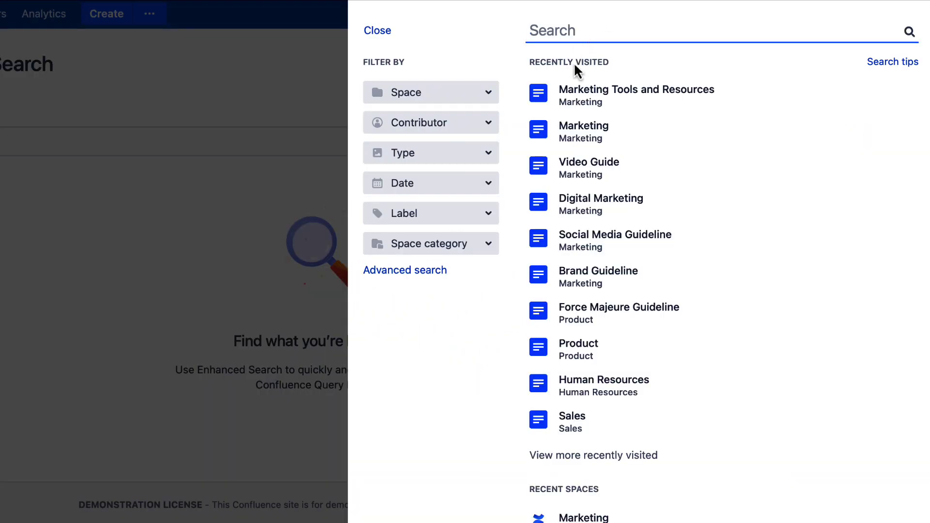
left_click(445, 272)
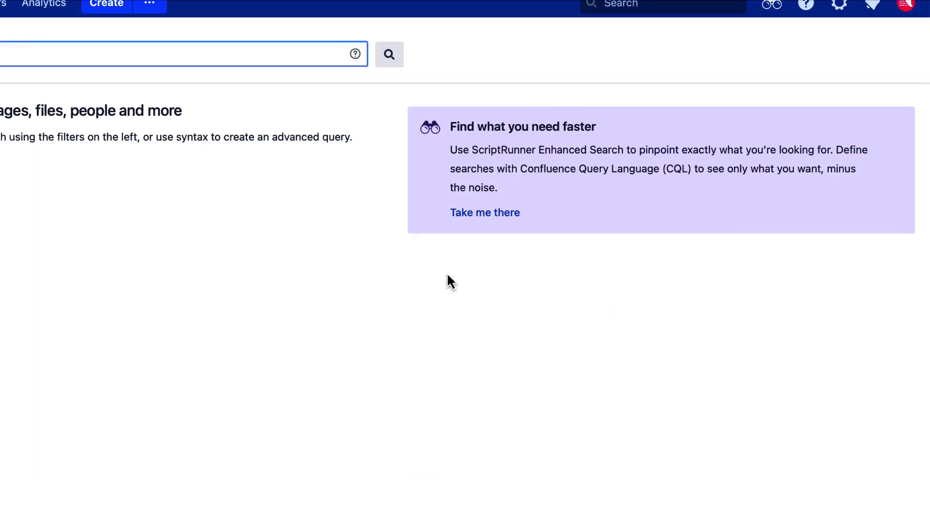
left_click(494, 221)
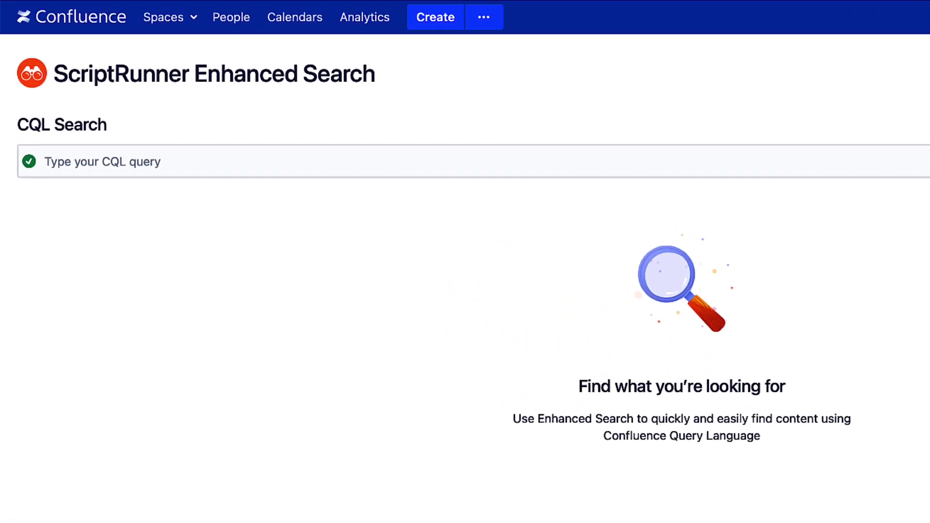
Step: Enter the query creator != jsmith in the CQL field
type("creator   jsmith")
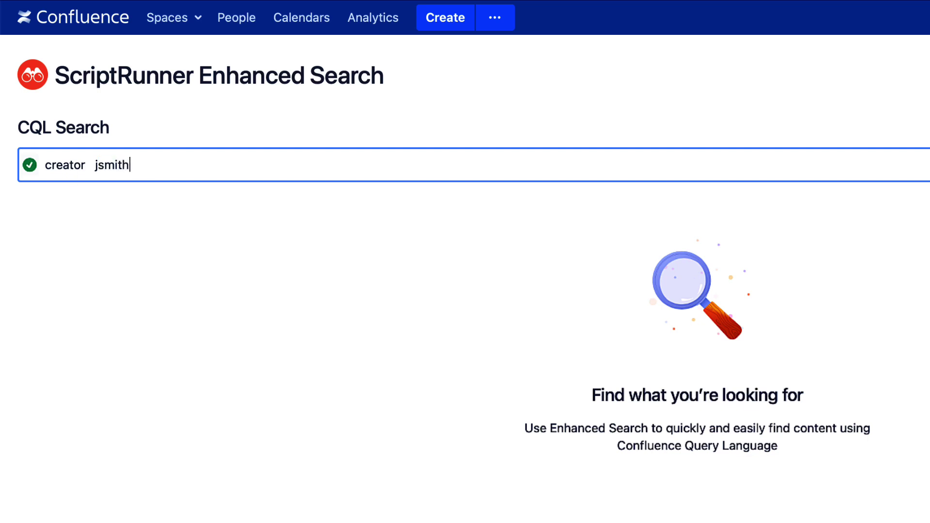
key("Left")
key("Left")
key("Left")
type("!=")
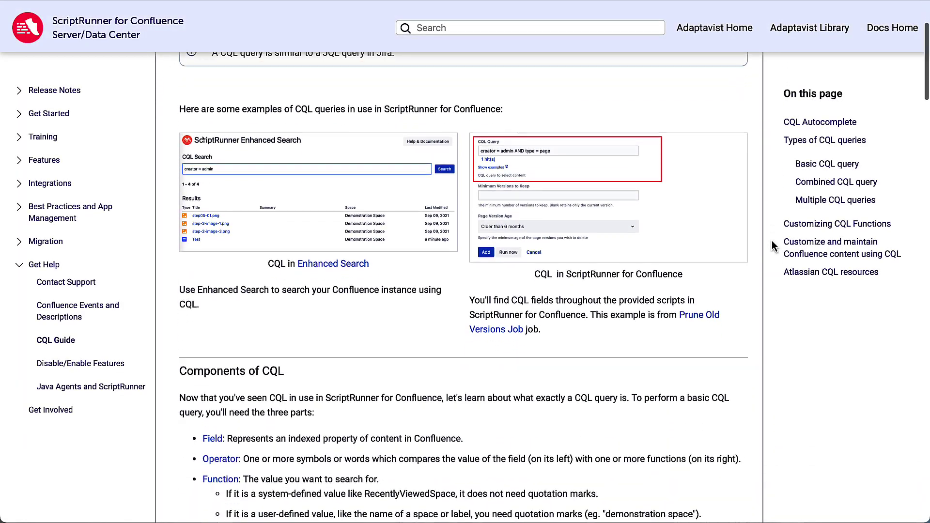
Step: Scroll through the ScriptRunner CQL Guide and Atlassian's Advanced Searching using CQL page
scroll(772, 240, "down", 2)
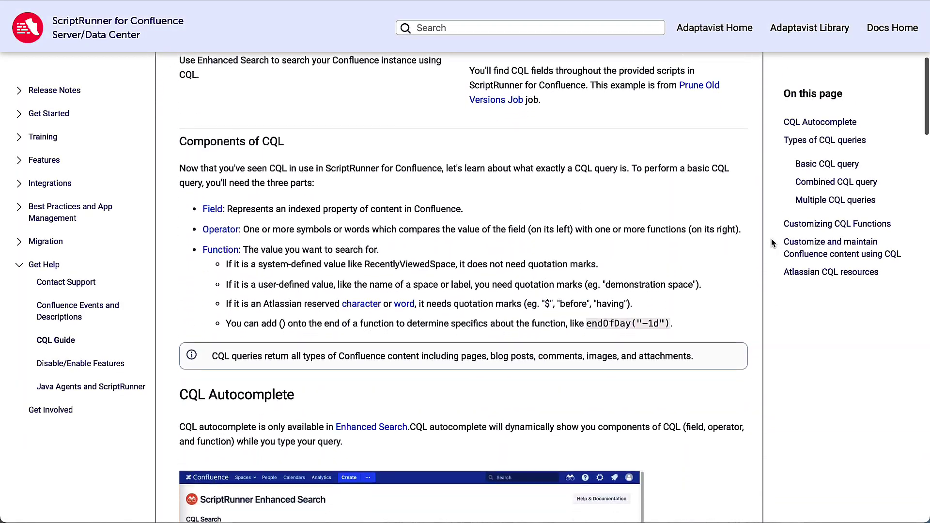
scroll(771, 238, "down", 2)
scroll(771, 239, "down", 3)
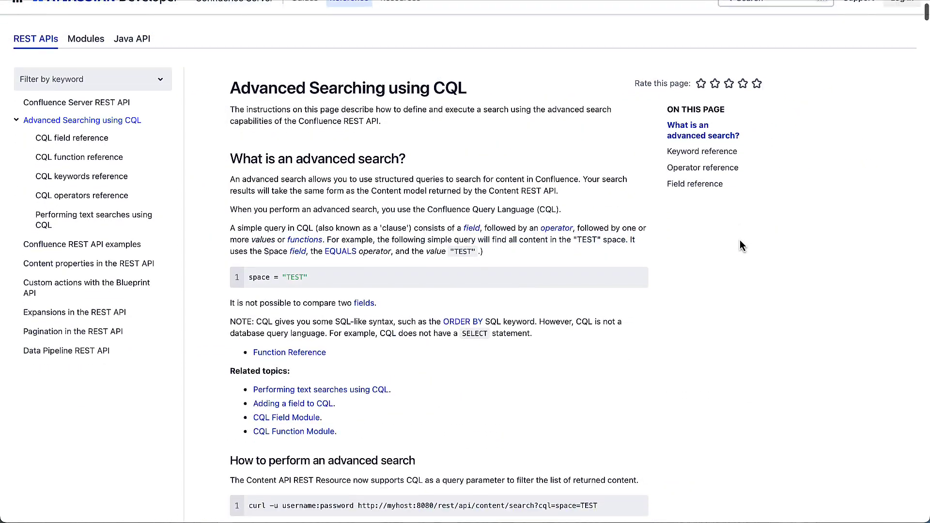
scroll(740, 240, "down", 1)
scroll(740, 241, "down", 2)
scroll(740, 241, "down", 2)
scroll(740, 240, "down", 2)
scroll(740, 240, "down", 1)
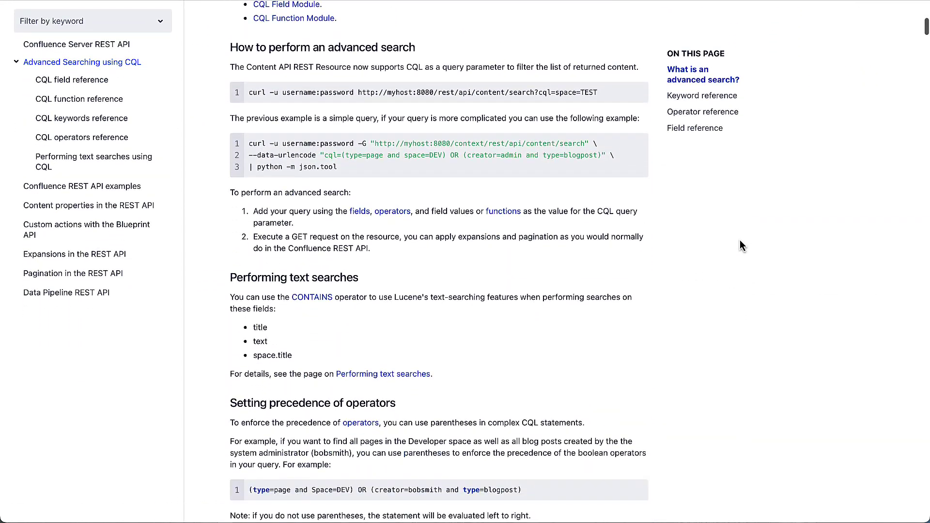
scroll(740, 239, "down", 2)
scroll(740, 239, "down", 1)
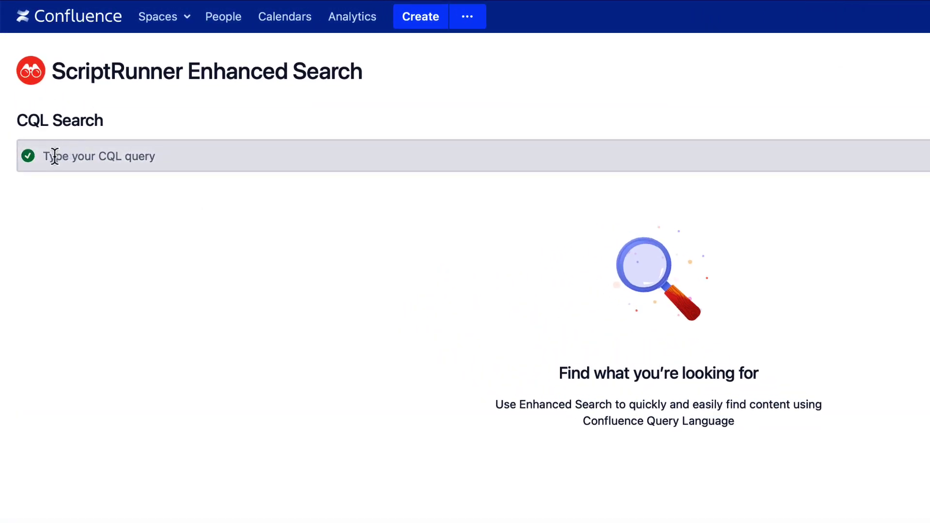
Step: Build space = MAR by picking the space field, '=' and MAR from autocomplete
left_click(43, 157)
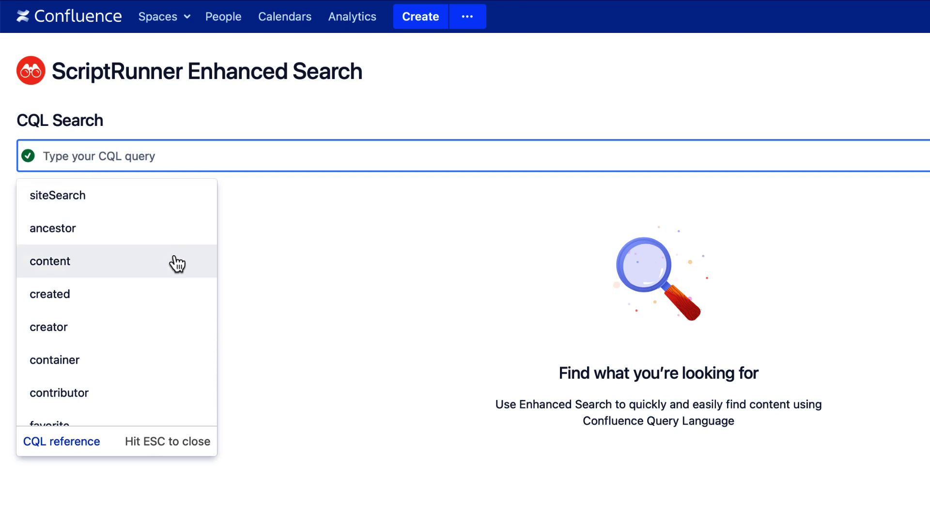
type("space")
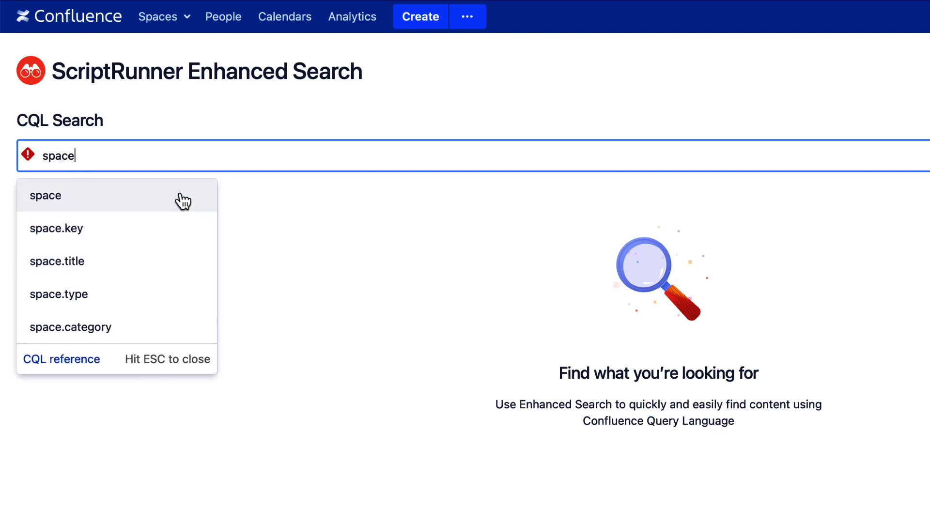
left_click(183, 201)
left_click(275, 203)
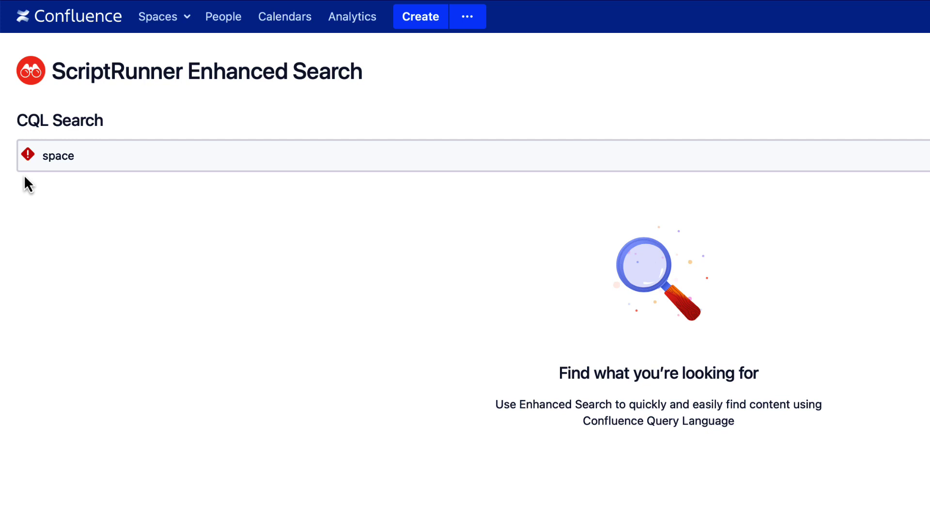
mouse_move(27, 154)
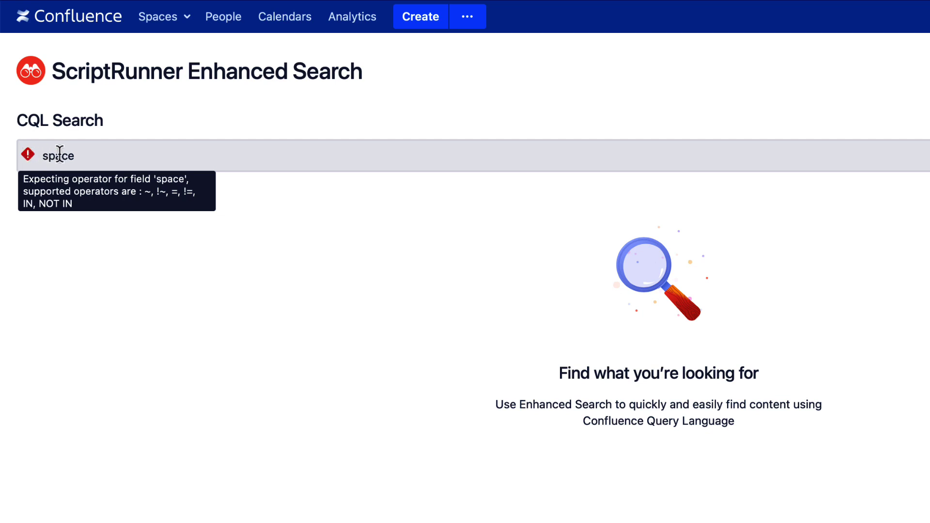
left_click(96, 154)
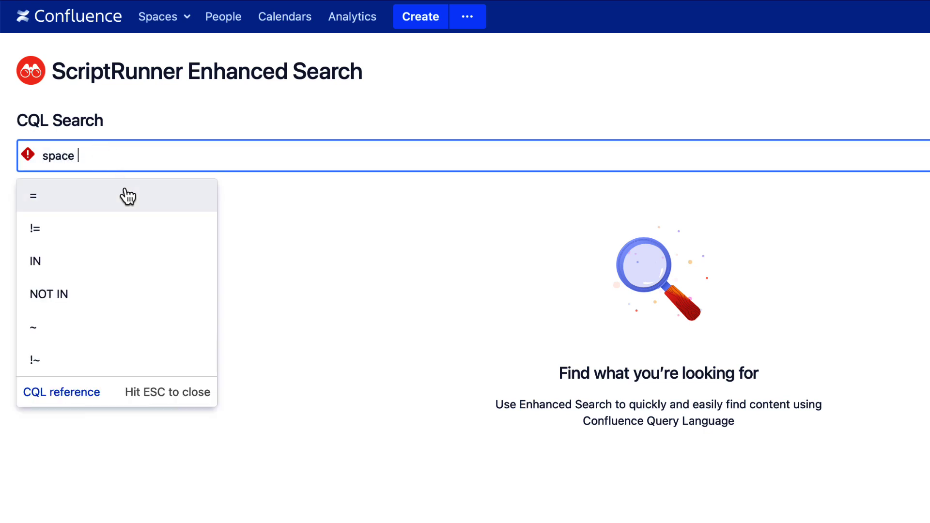
left_click(126, 194)
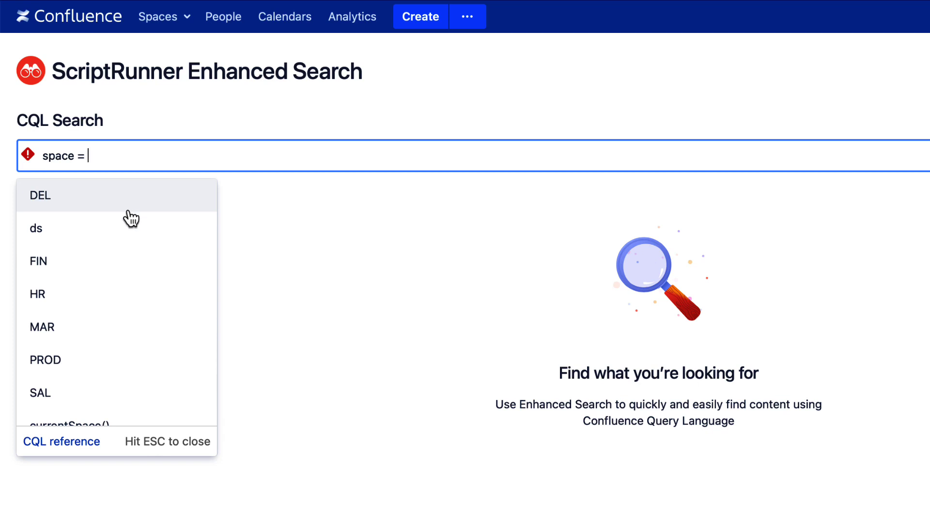
left_click(148, 332)
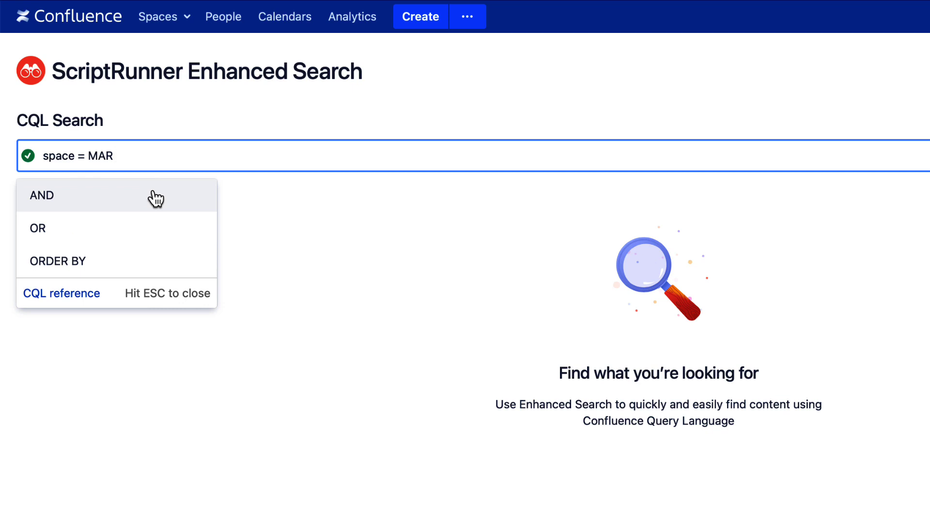
Step: Append AND title ~ "guideline" to the query using autocomplete
left_click(155, 196)
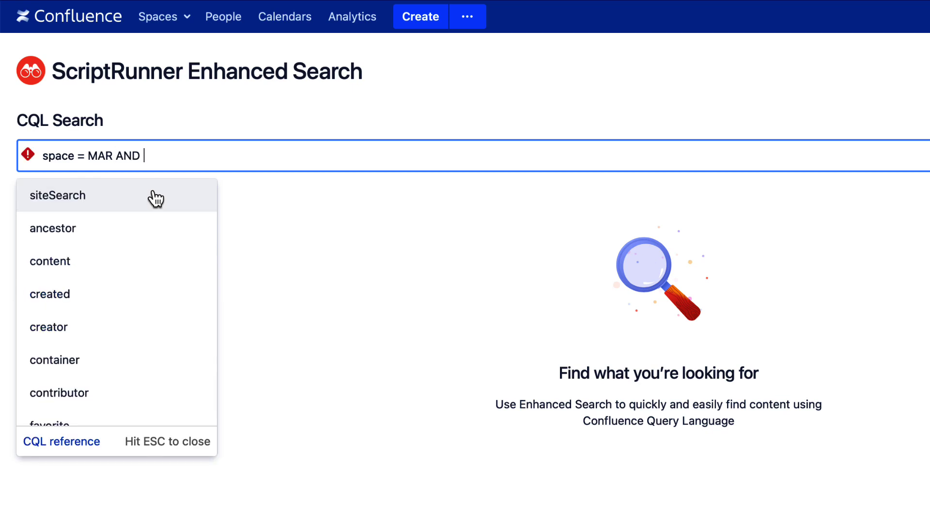
scroll(156, 198, "down", 2)
scroll(155, 198, "down", 3)
scroll(155, 199, "down", 2)
scroll(156, 199, "down", 3)
scroll(152, 197, "down", 3)
scroll(151, 197, "down", 1)
scroll(152, 197, "down", 2)
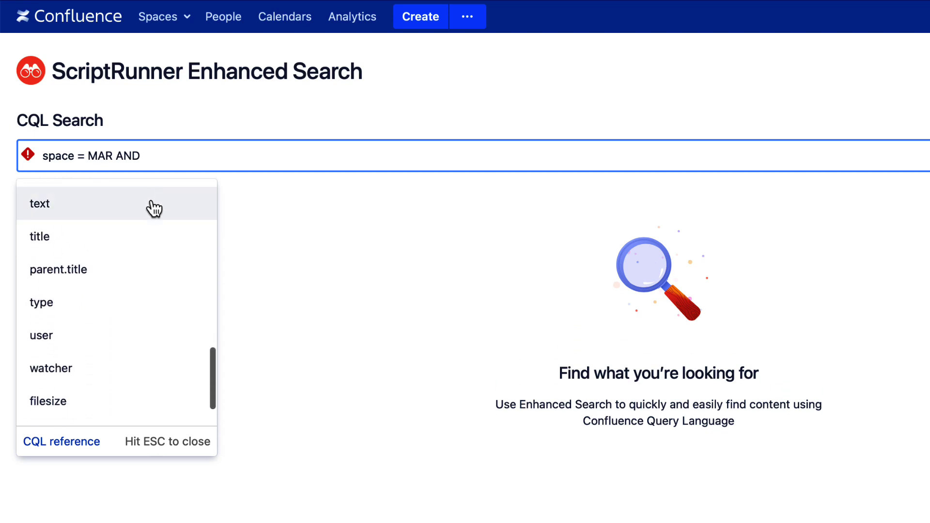
left_click(156, 237)
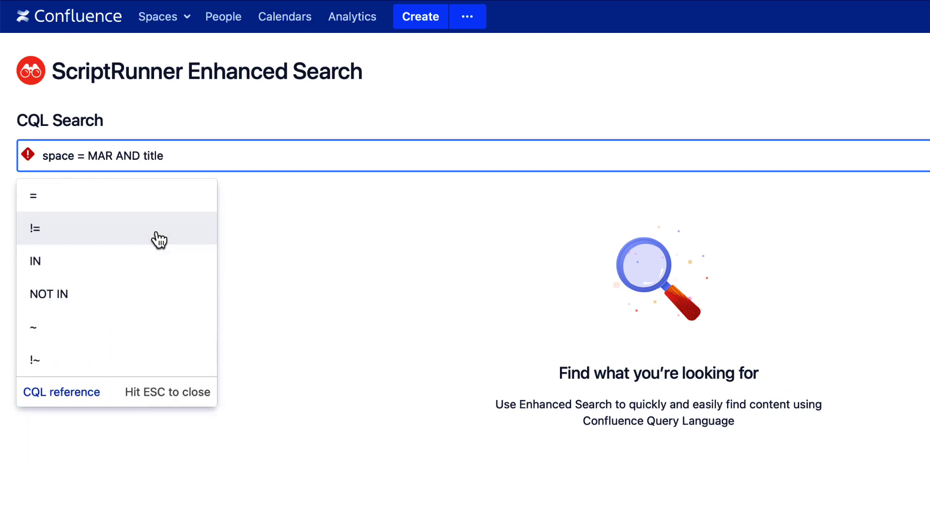
left_click(163, 330)
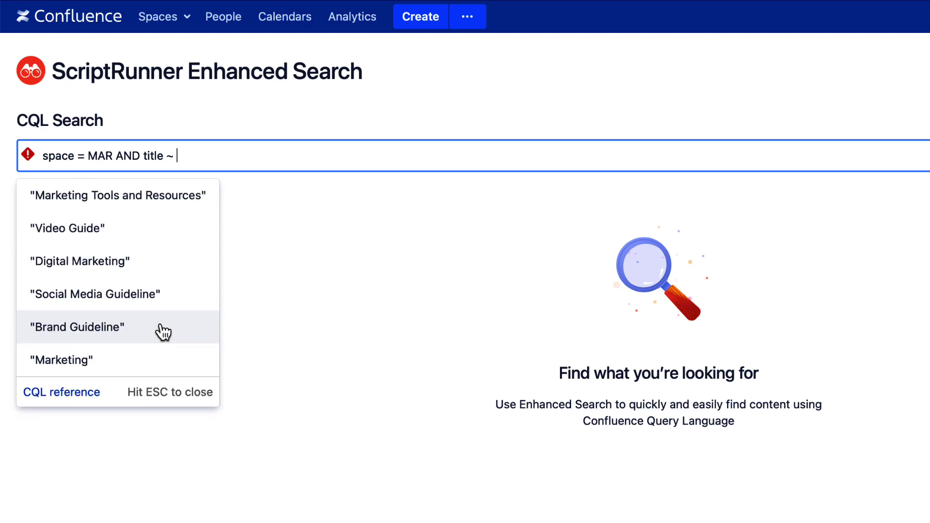
type("\"guideline\"")
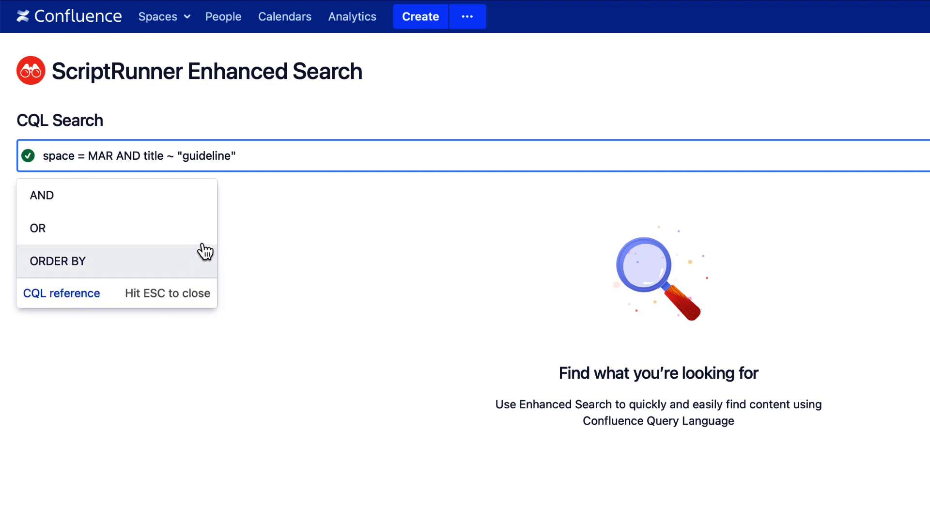
Step: Append AND created >= now("-3w") to limit results to the last three weeks
left_click(205, 209)
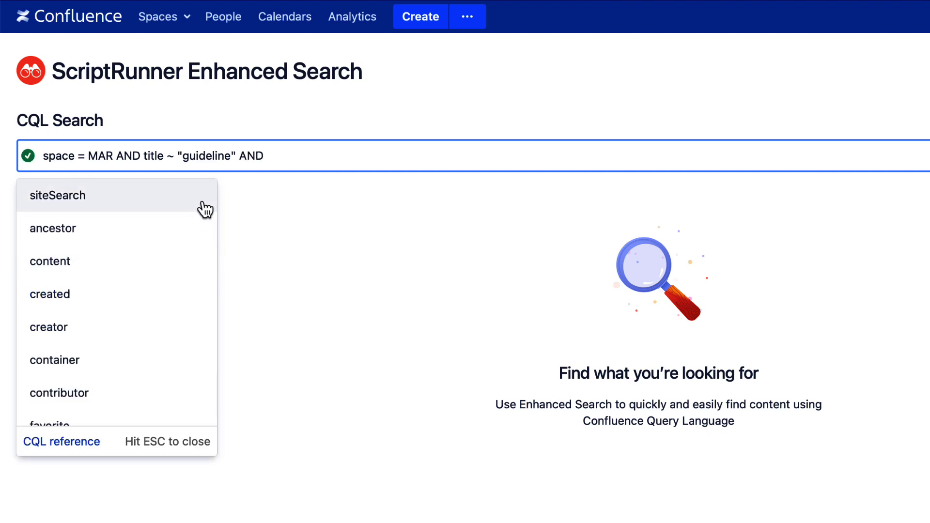
left_click(192, 291)
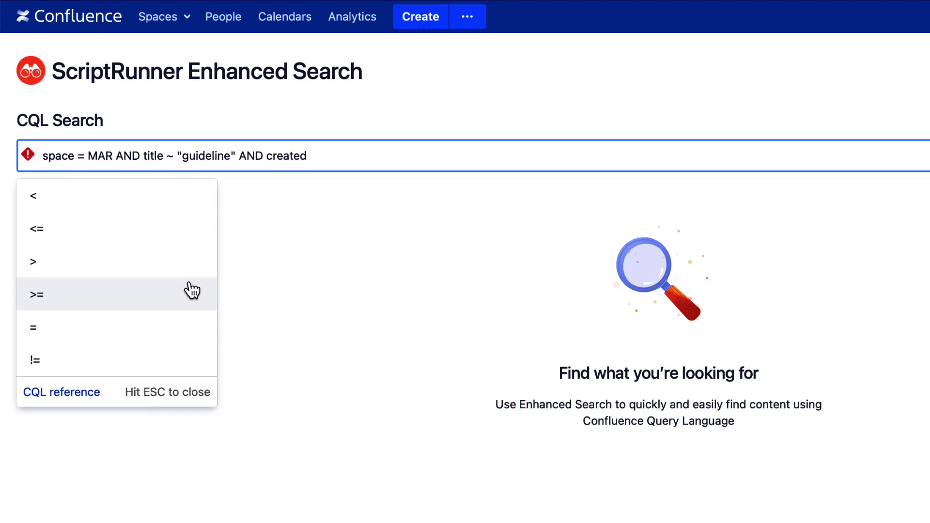
left_click(191, 290)
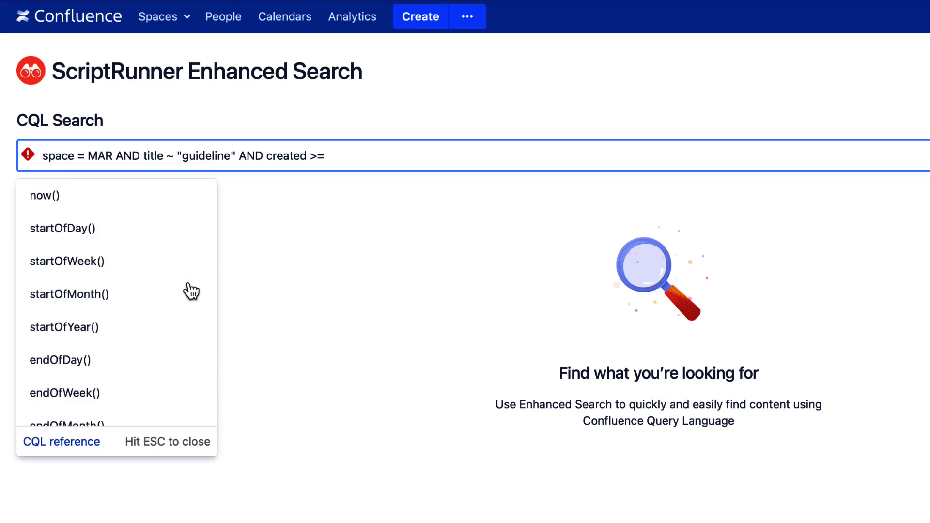
left_click(192, 197)
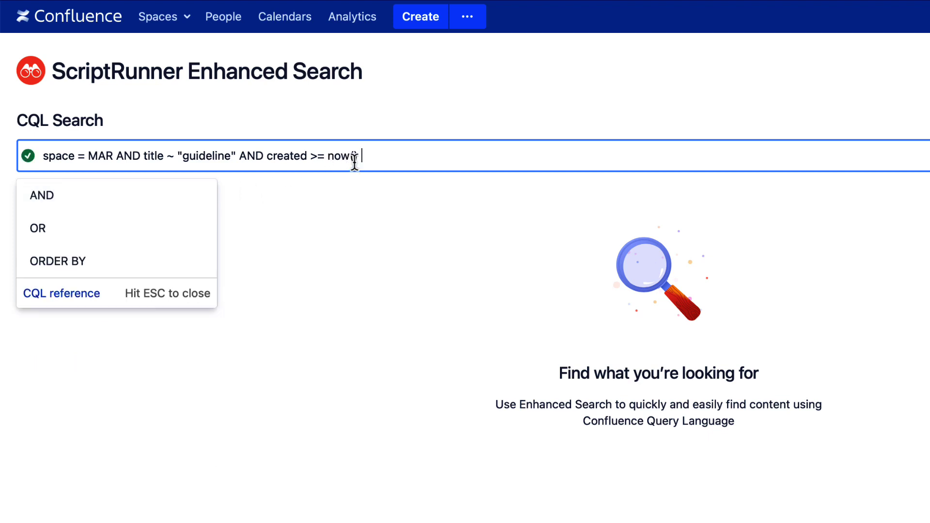
key("Escape")
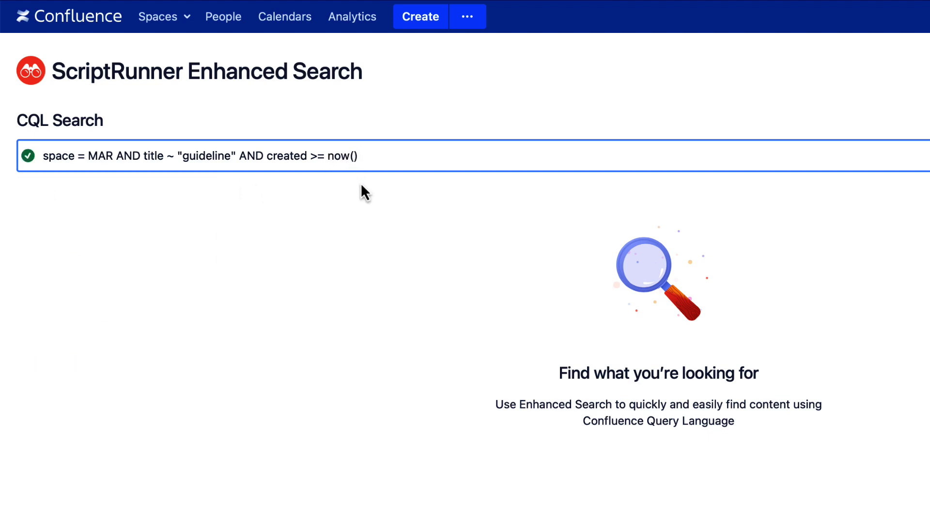
type("\"-3w\"")
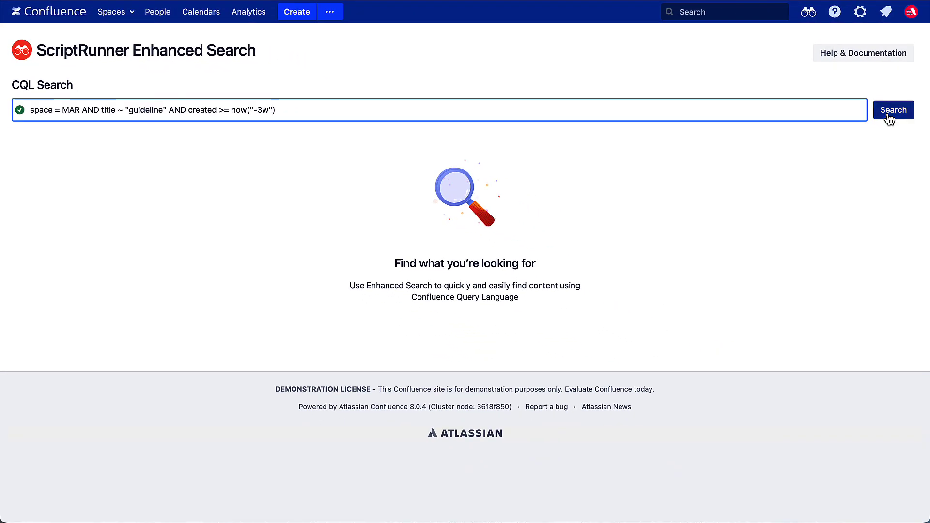
Step: Run the query to list Brand Guideline and Social Media Guideline
left_click(890, 116)
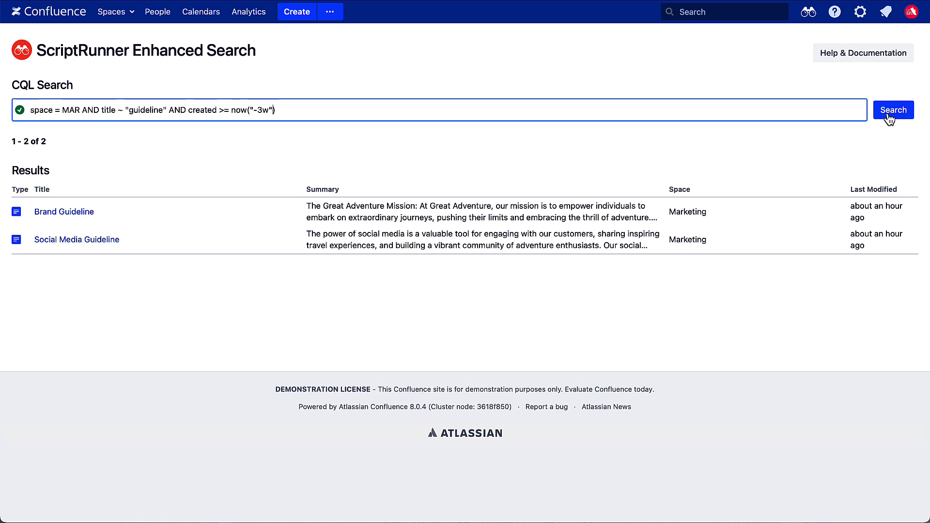